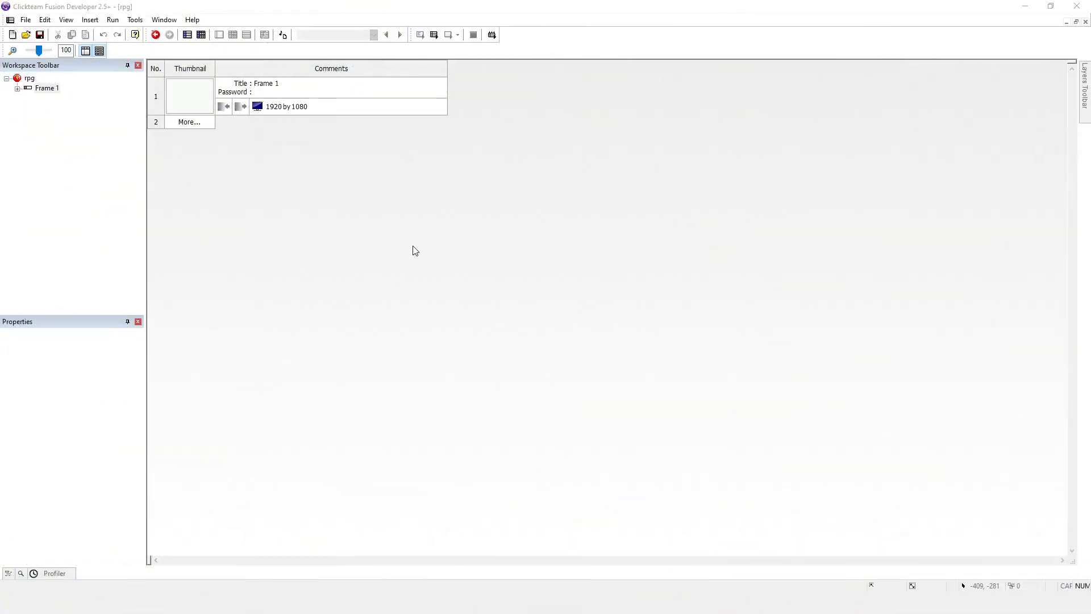
- Test-run the application, walk the PLAYER down and back up the map, then stop it
{"action": "left_click", "coordinate": [112, 20]}
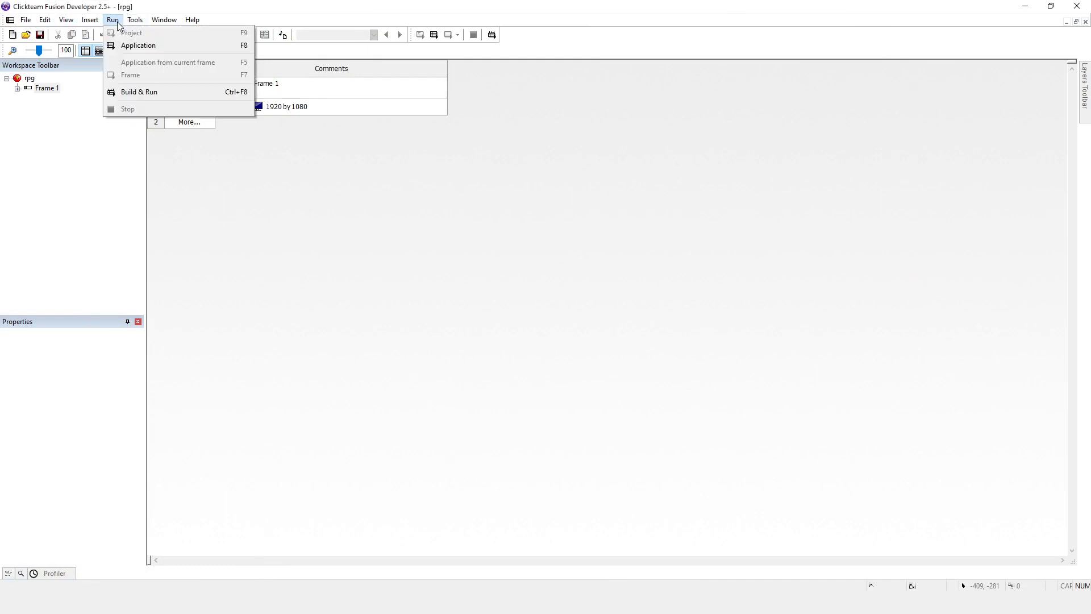
{"action": "left_click", "coordinate": [131, 48]}
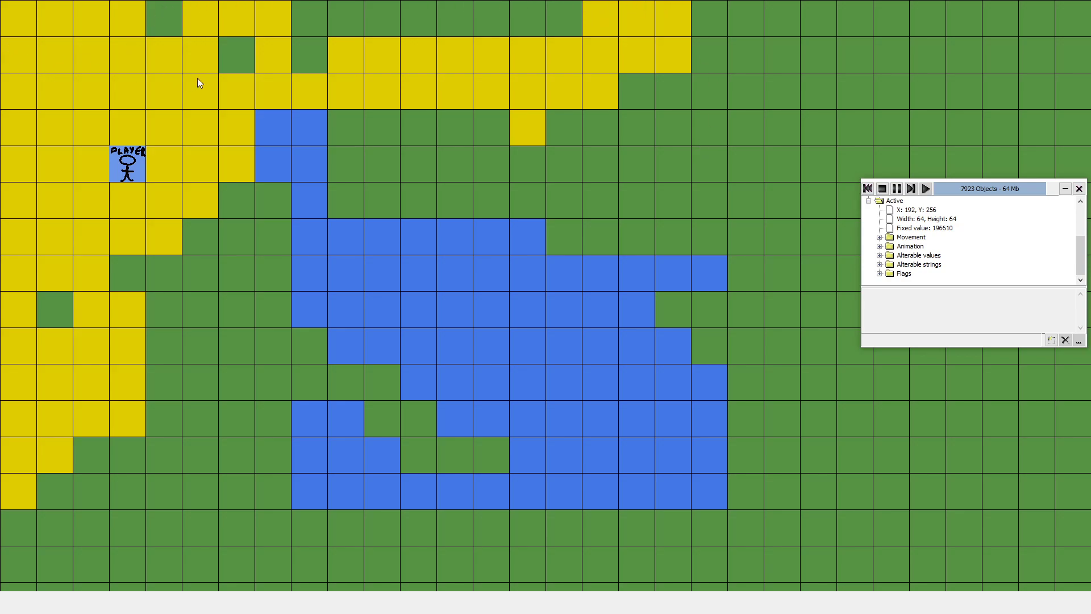
{"action": "key", "text": "Down"}
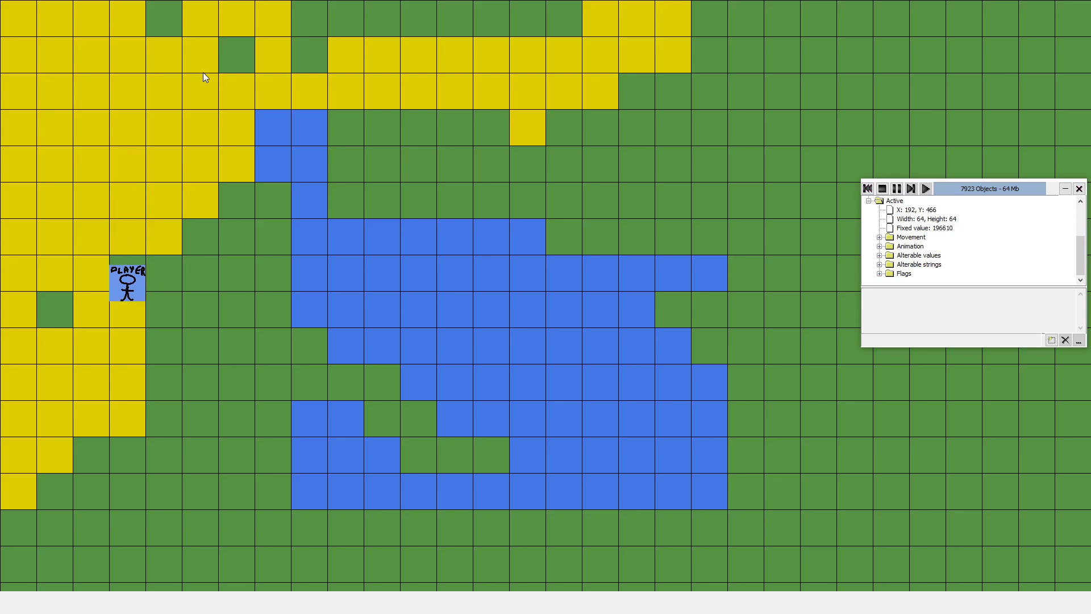
{"action": "key", "text": "Up"}
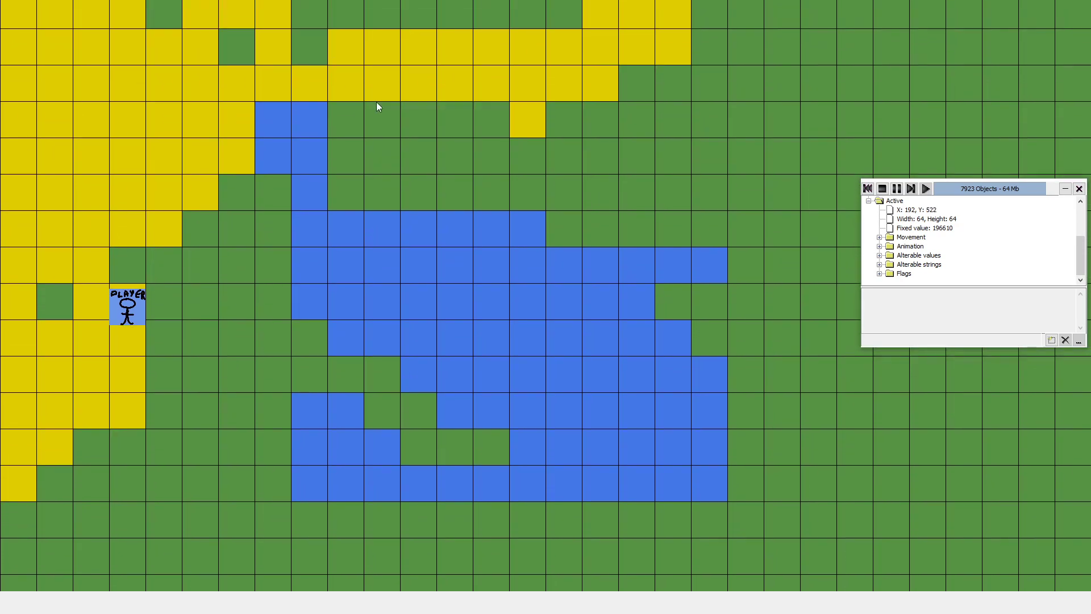
{"action": "key", "text": "Up"}
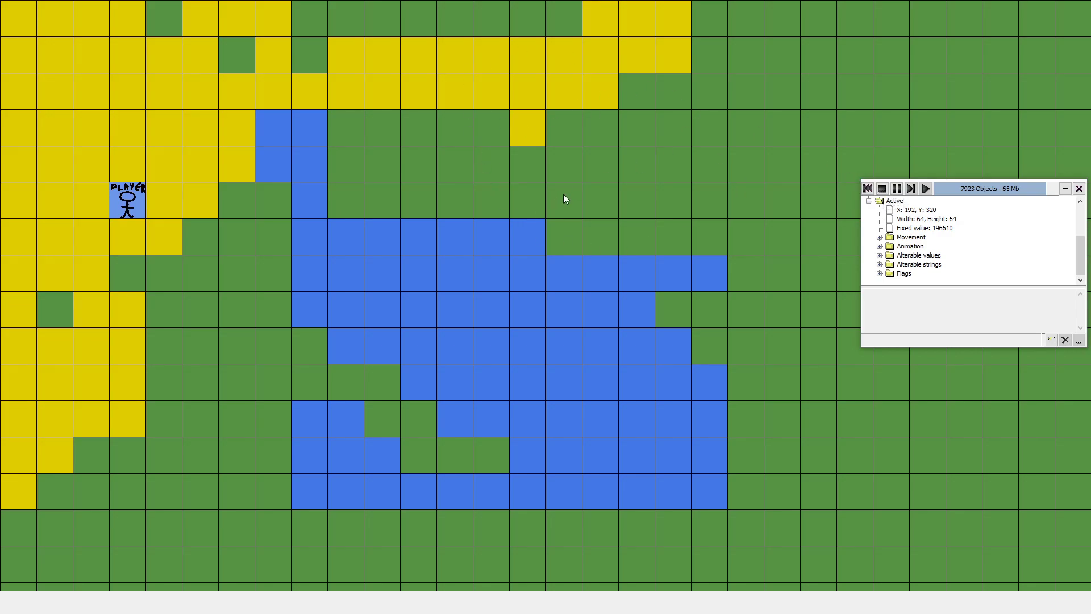
{"action": "left_click", "coordinate": [882, 188]}
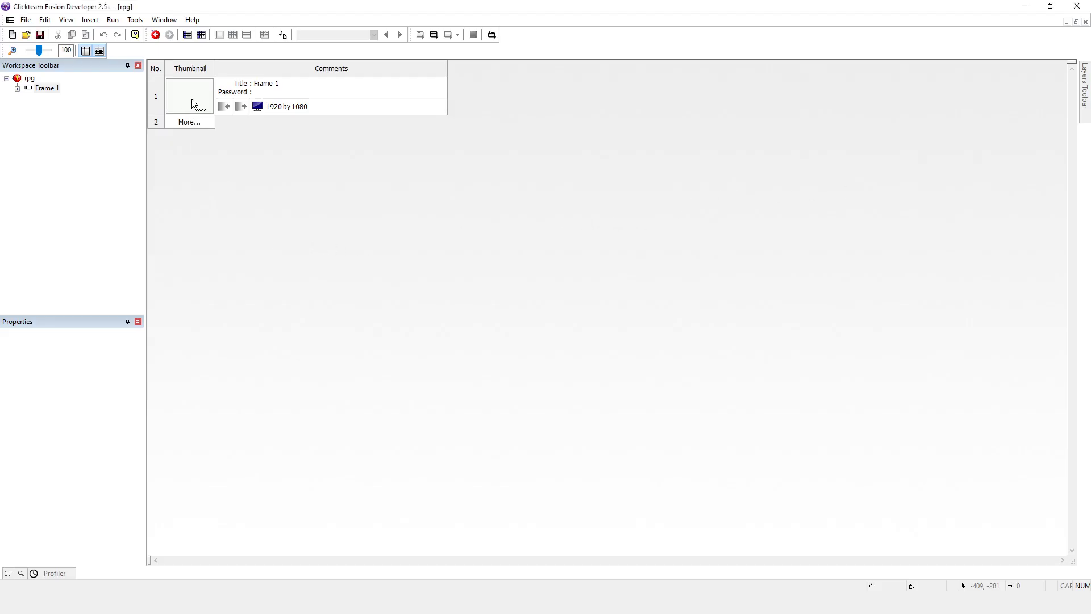
- Enable Heading and Heading when maximized for rpg, then test-run the application
{"action": "left_click", "coordinate": [27, 79]}
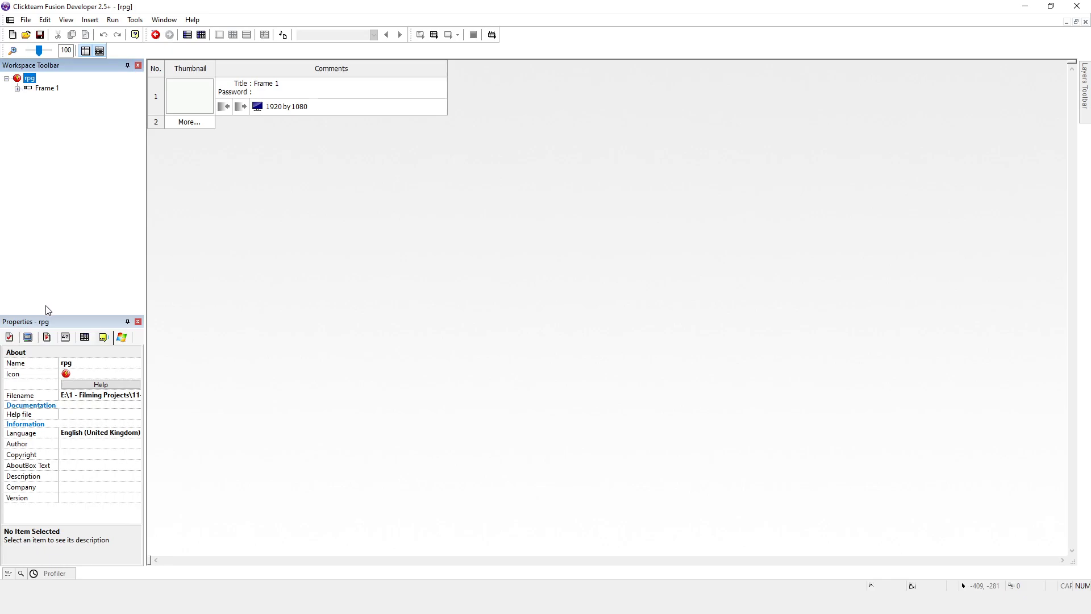
{"action": "left_click", "coordinate": [28, 338]}
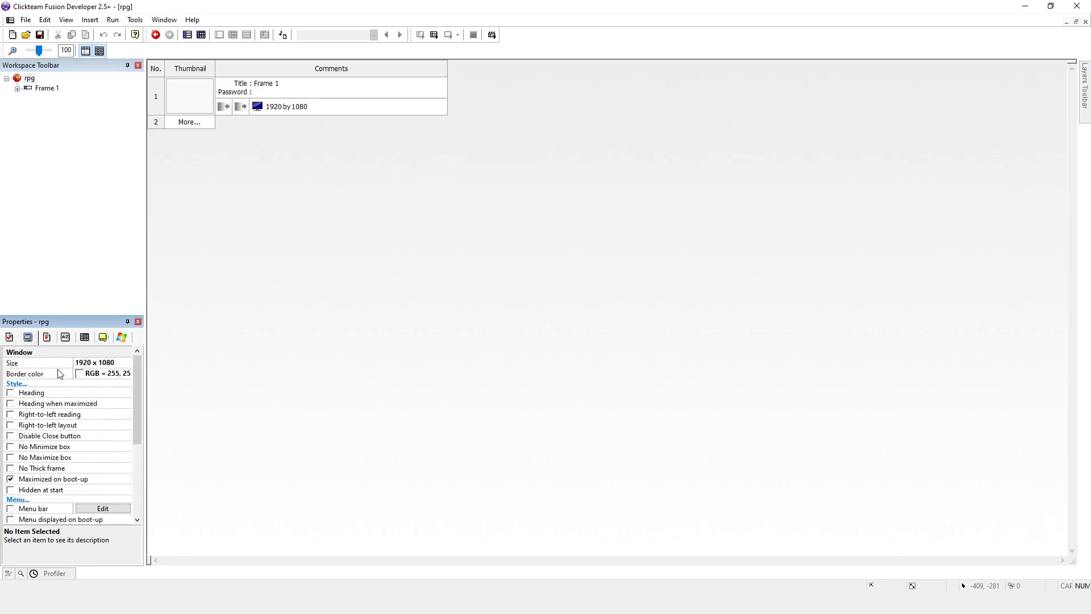
{"action": "left_click_drag", "start_coordinate": [135, 382], "coordinate": [87, 457]}
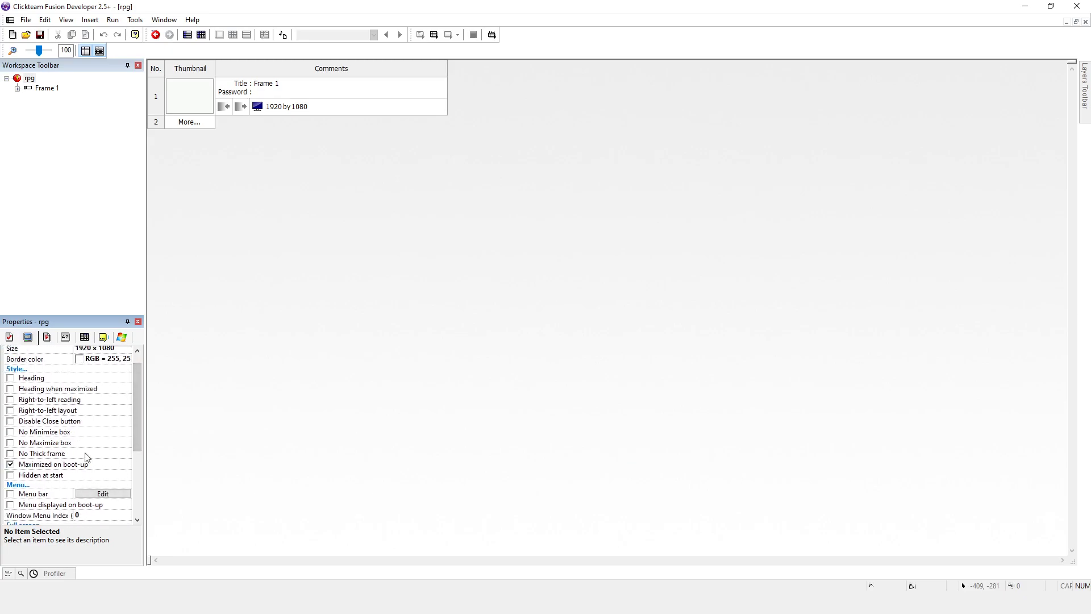
{"action": "mouse_move", "coordinate": [141, 404]}
{"action": "left_mouse_down"}
{"action": "mouse_move", "coordinate": [146, 470]}
{"action": "mouse_move", "coordinate": [138, 414]}
{"action": "left_mouse_up"}
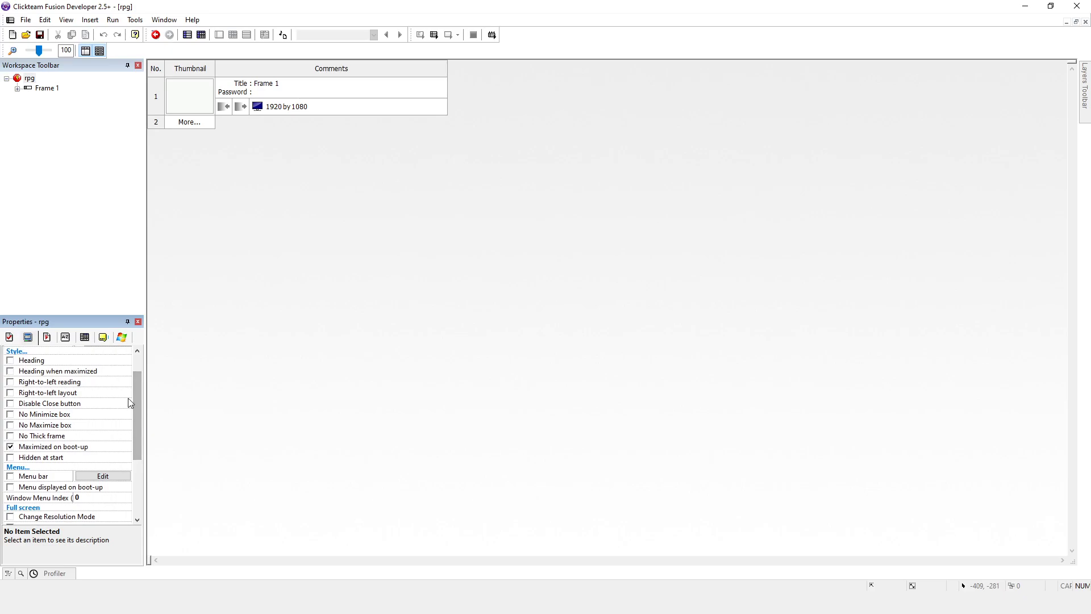
{"action": "left_click", "coordinate": [11, 361]}
{"action": "left_click", "coordinate": [10, 371]}
{"action": "left_click", "coordinate": [113, 20]}
{"action": "left_click", "coordinate": [122, 45]}
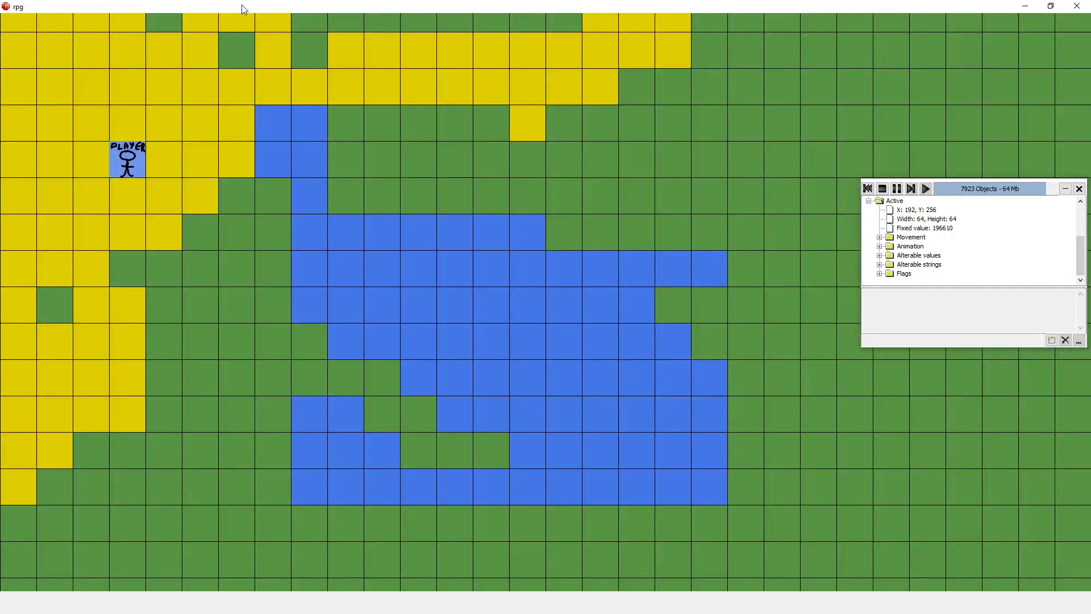
- Restore the running game window from maximized and shrink it step by step
{"action": "left_click_drag", "start_coordinate": [253, 6], "coordinate": [257, 15]}
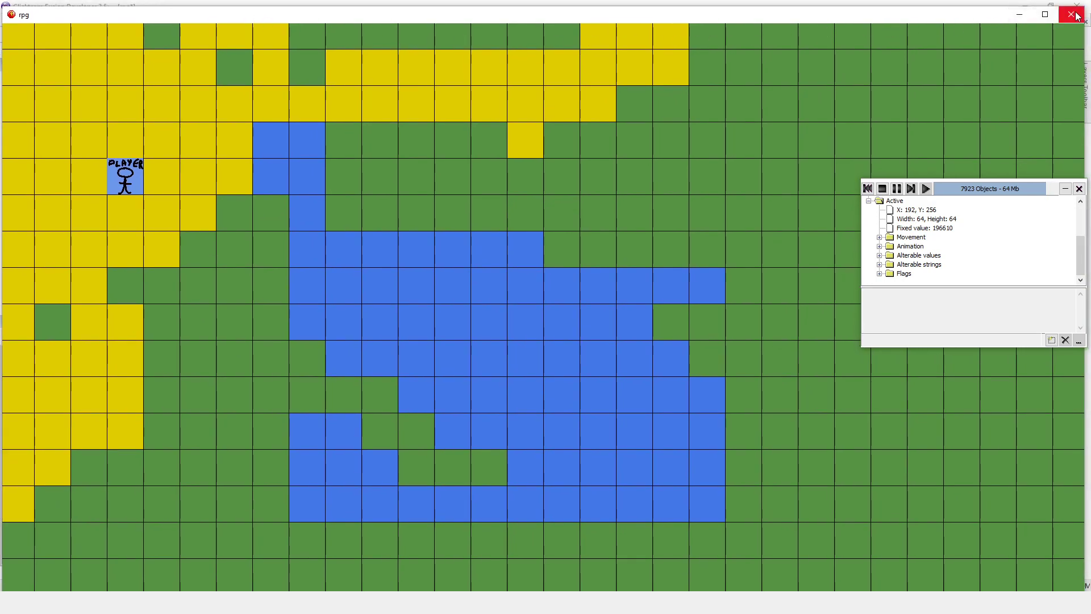
{"action": "left_click_drag", "start_coordinate": [1085, 7], "coordinate": [645, 151]}
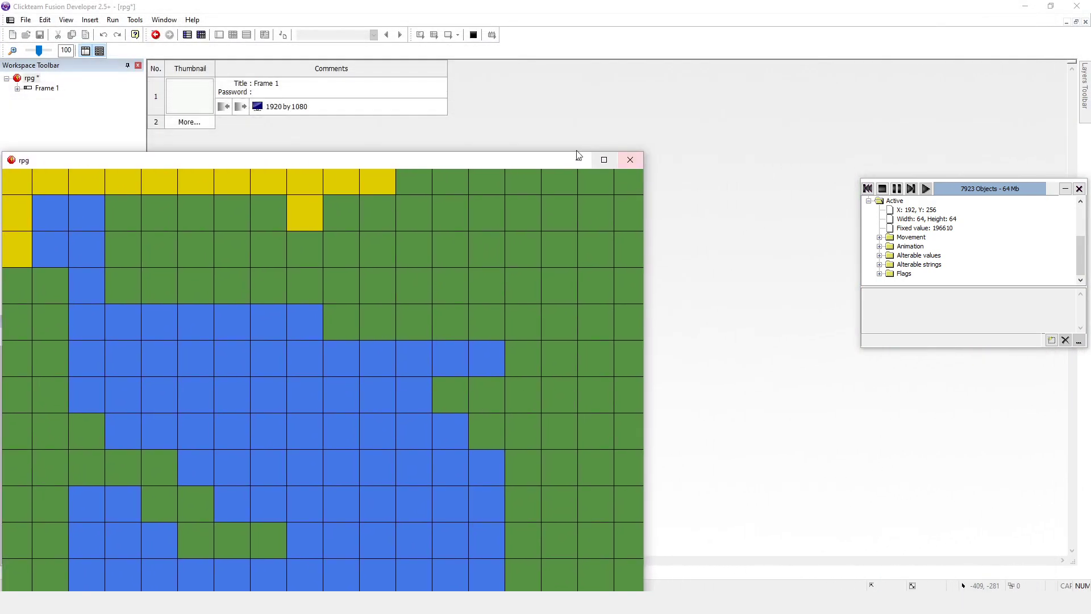
{"action": "left_click_drag", "start_coordinate": [554, 162], "coordinate": [697, 66]}
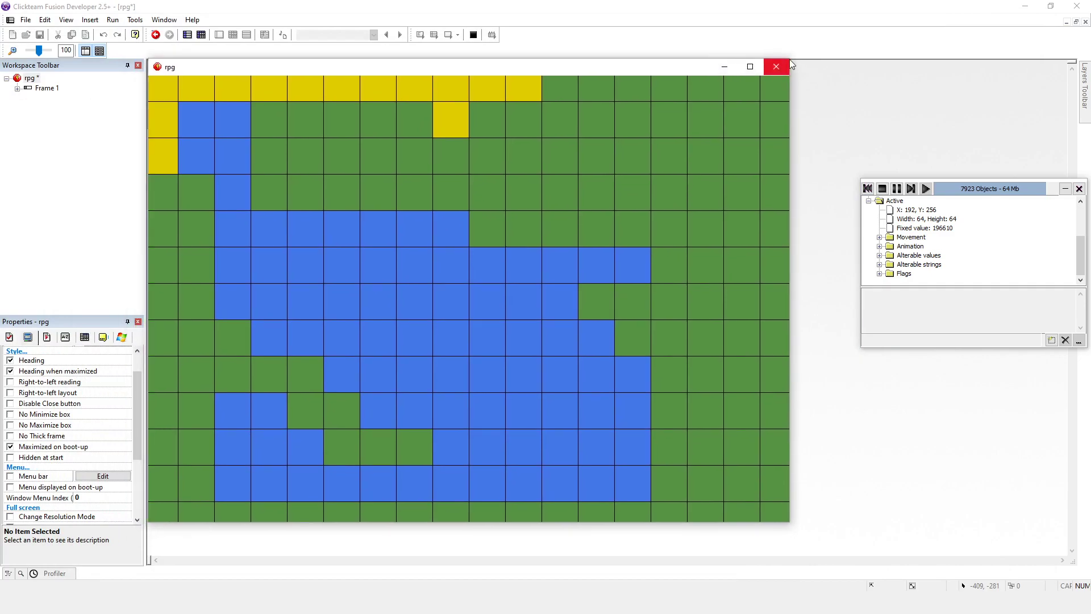
{"action": "left_click_drag", "start_coordinate": [787, 524], "coordinate": [637, 430]}
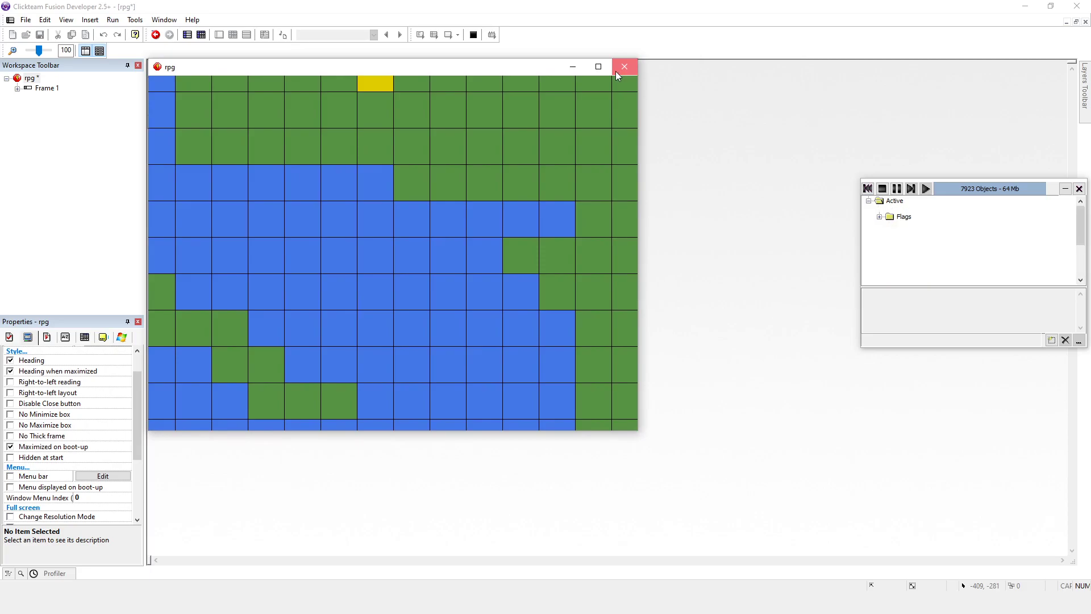
- Close the test run and enable Menu bar and Menu displayed on boot-up
{"action": "left_click", "coordinate": [616, 73]}
{"action": "left_click", "coordinate": [15, 477]}
{"action": "left_click", "coordinate": [11, 487]}
{"action": "left_click", "coordinate": [113, 19]}
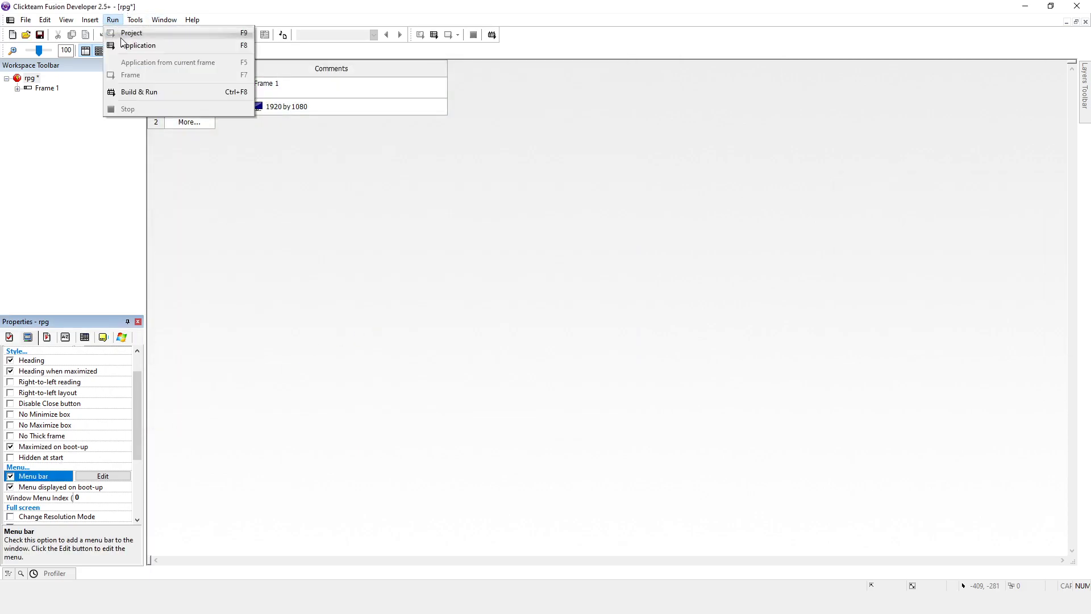
{"action": "left_click", "coordinate": [118, 46]}
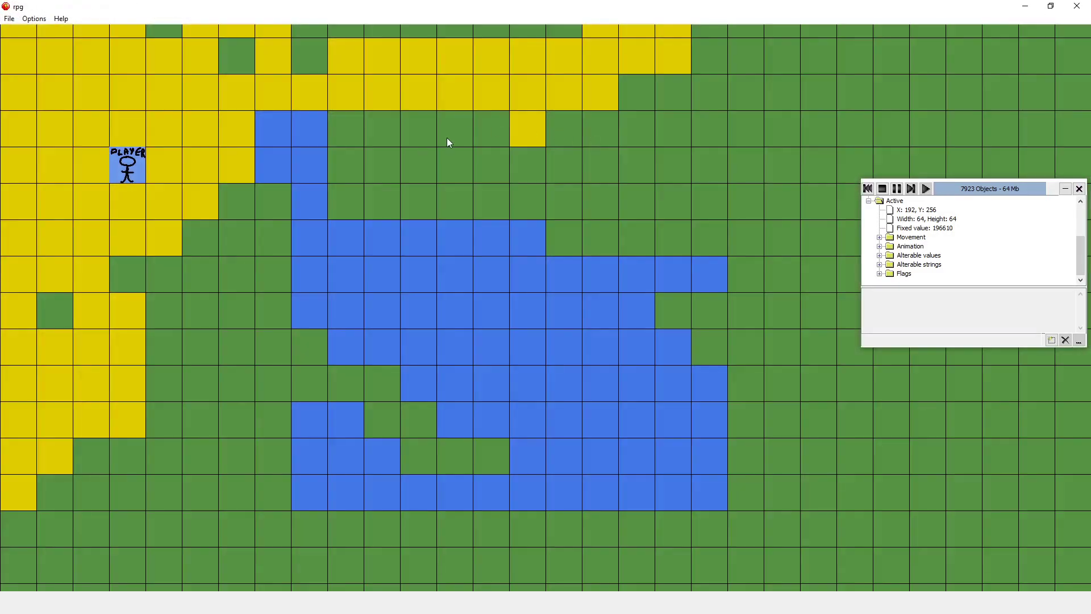
{"action": "left_click_drag", "start_coordinate": [336, 11], "coordinate": [409, 78]}
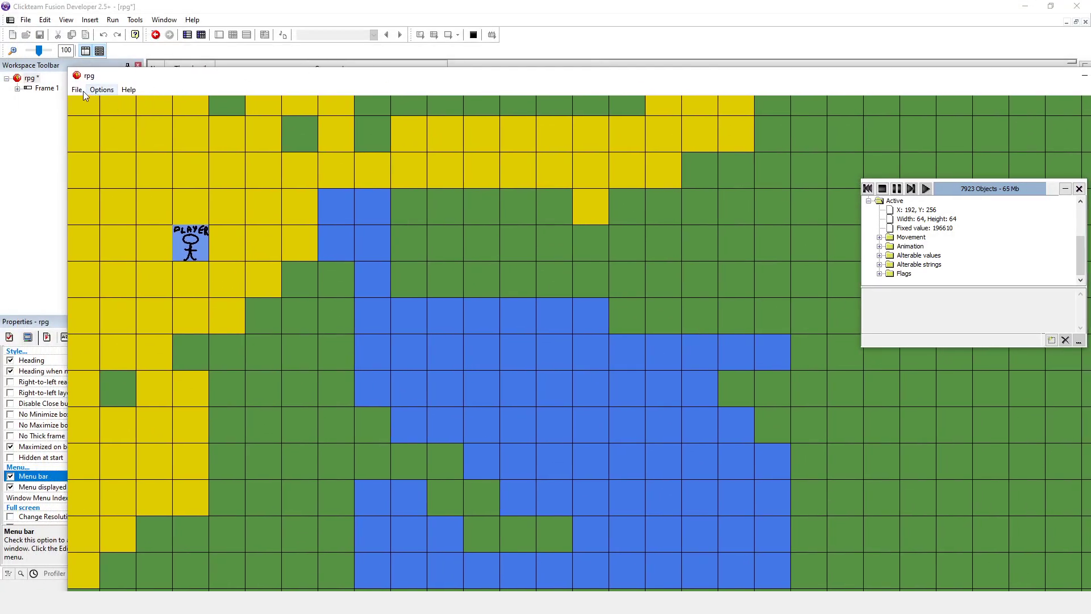
{"action": "left_click", "coordinate": [83, 91]}
{"action": "left_click", "coordinate": [529, 81]}
{"action": "left_click_drag", "start_coordinate": [676, 81], "coordinate": [622, 62]}
{"action": "left_click", "coordinate": [75, 68]}
{"action": "left_click", "coordinate": [48, 69]}
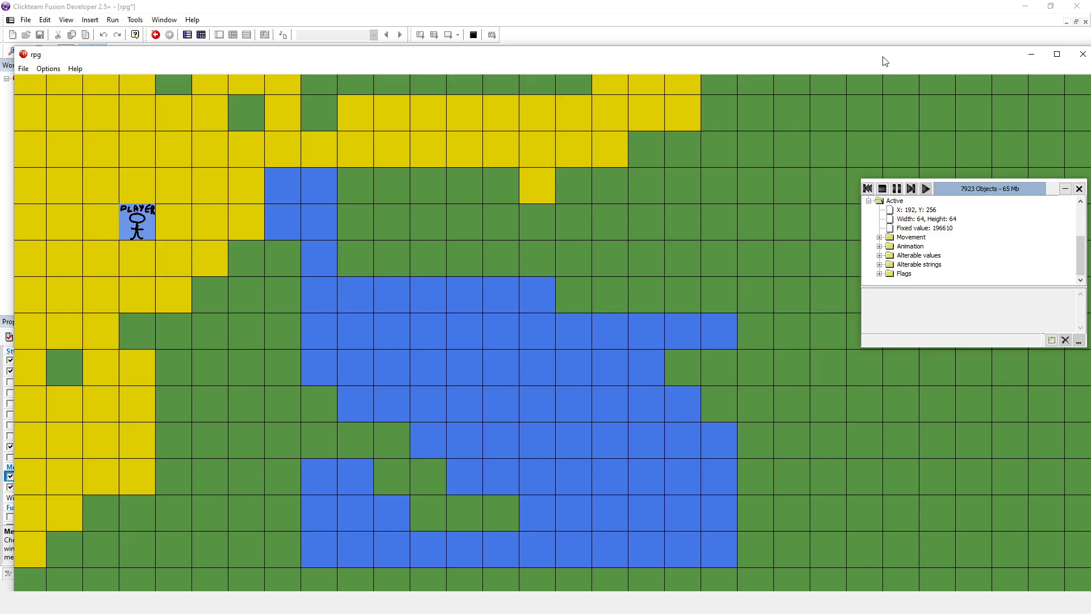
{"action": "left_click", "coordinate": [1082, 54]}
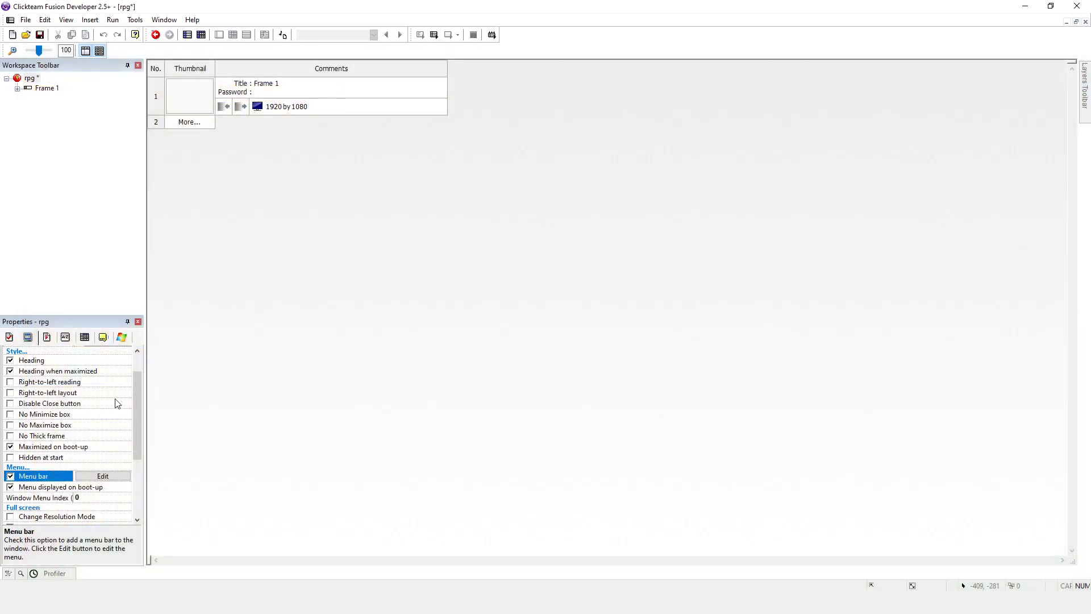
- Turn off the game window's menu bar, test-run the application, then close it
{"action": "left_click", "coordinate": [10, 476]}
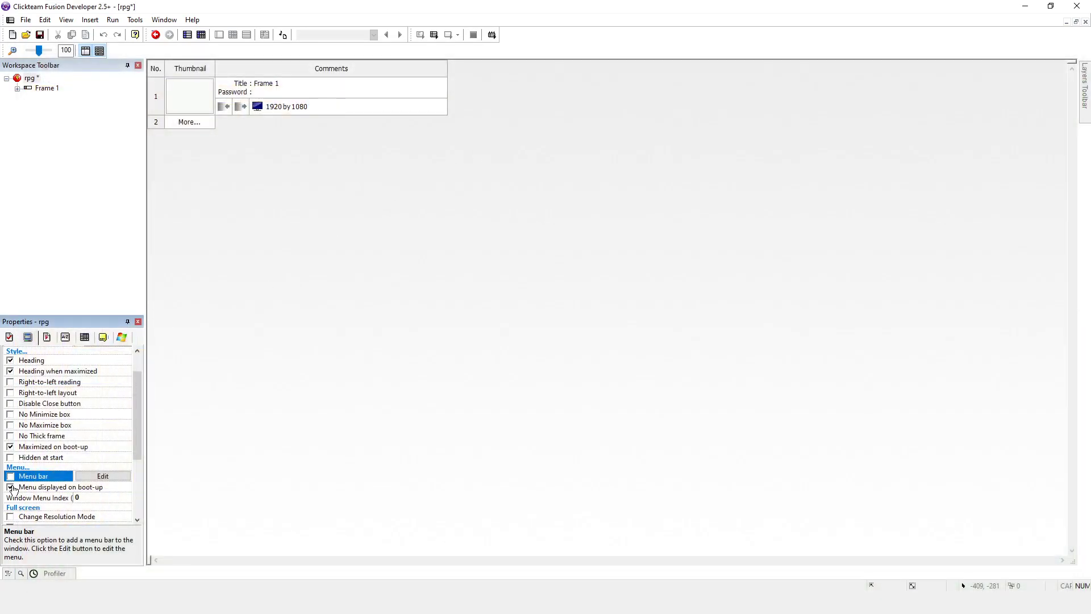
{"action": "left_click_drag", "start_coordinate": [135, 413], "coordinate": [137, 408]}
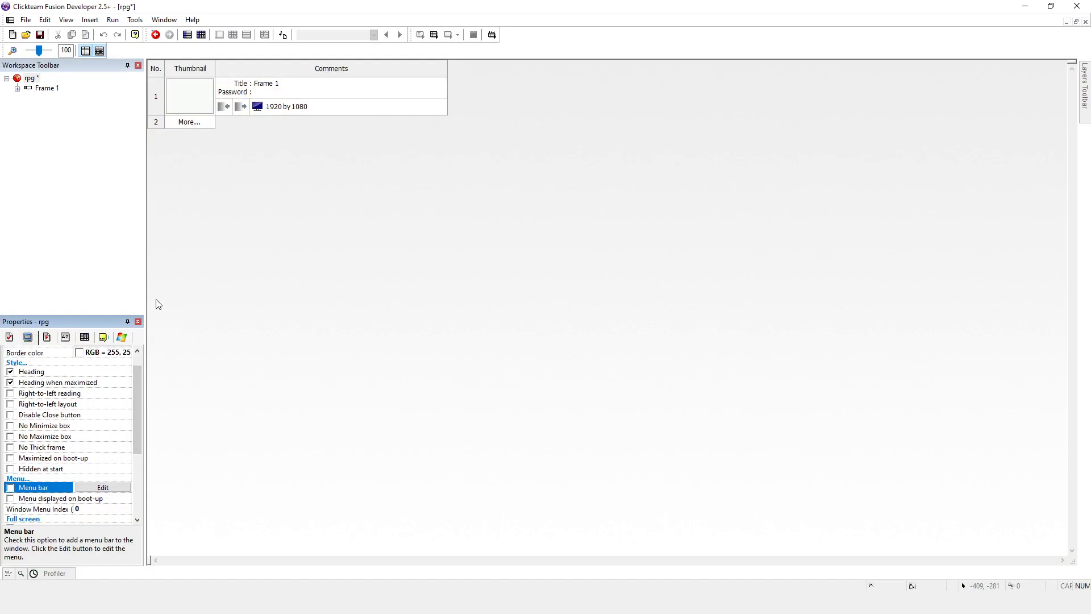
{"action": "left_click", "coordinate": [113, 19]}
{"action": "left_click", "coordinate": [145, 44]}
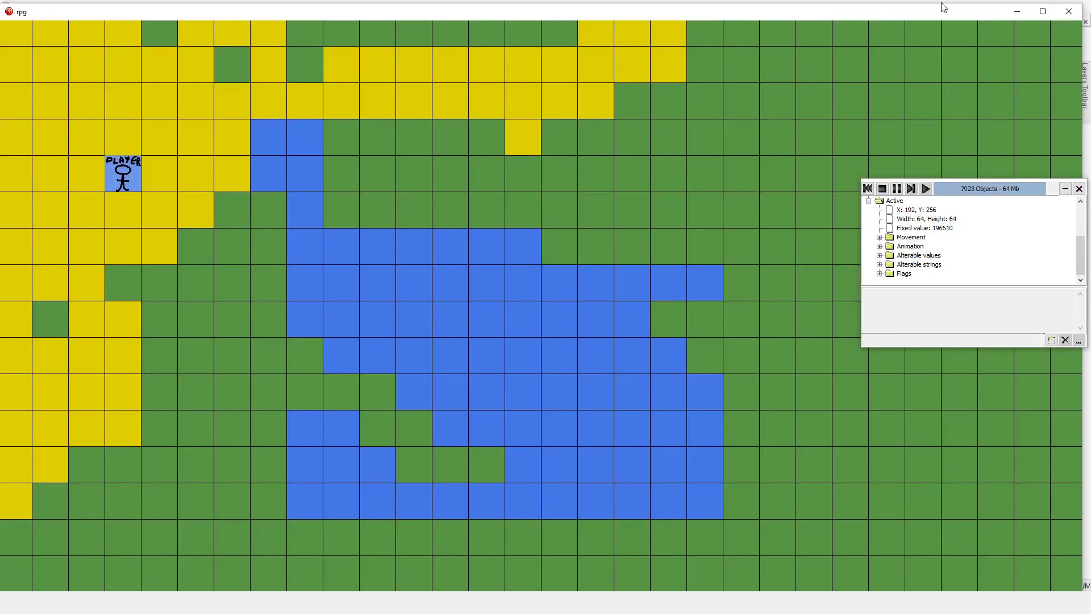
{"action": "left_click", "coordinate": [1073, 9]}
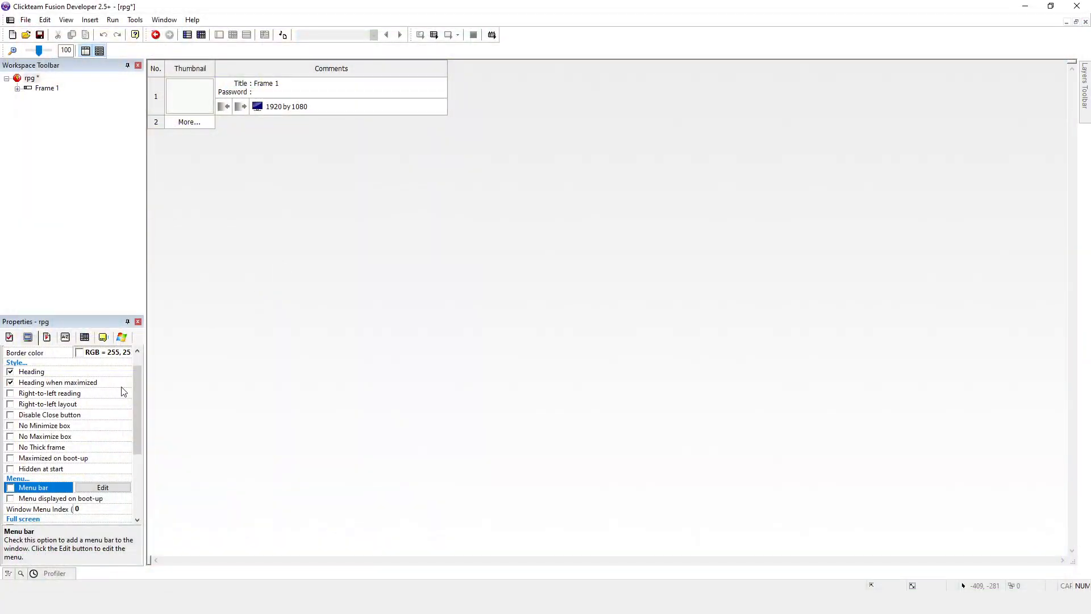
{"action": "scroll", "coordinate": [134, 381], "scroll_direction": "up", "scroll_amount": 1}
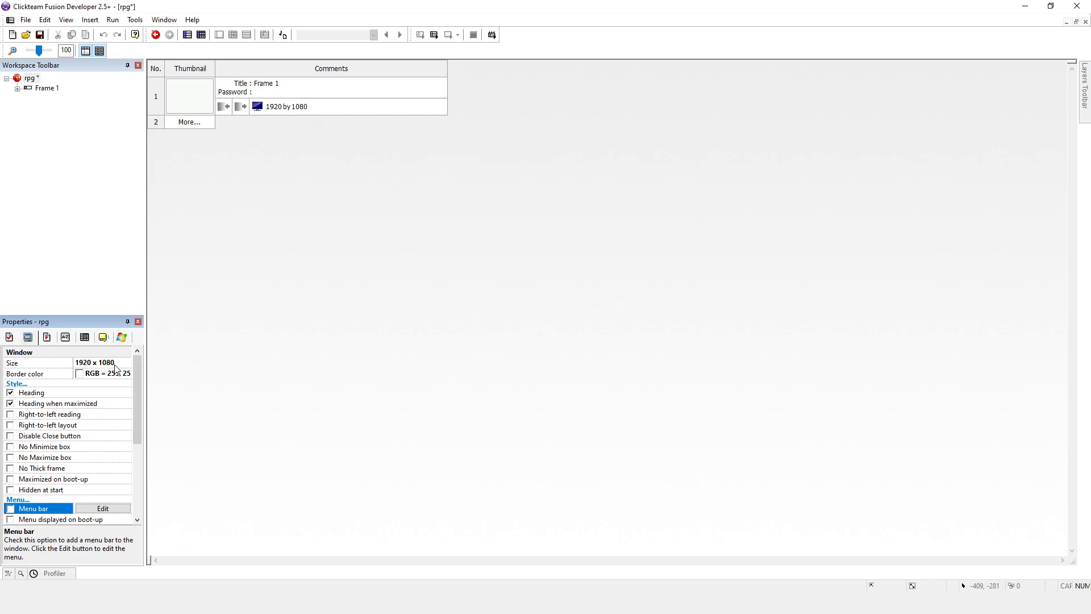
- Set the window size to 960 x 540 and confirm resizing Frame 1 to match
{"action": "left_click", "coordinate": [86, 363]}
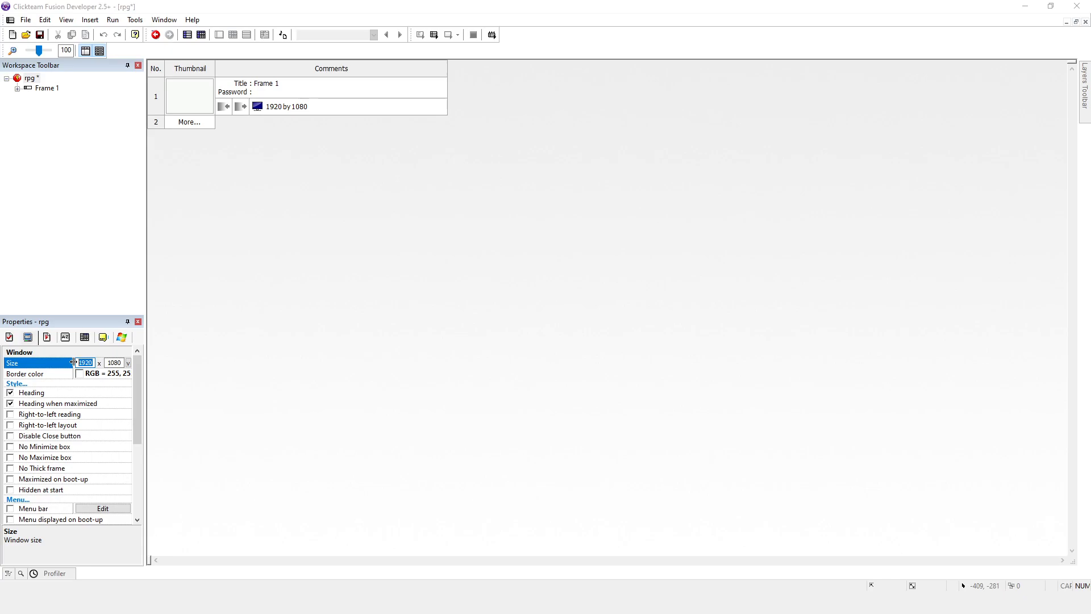
{"action": "type", "text": "96"}
{"action": "left_click", "coordinate": [118, 362]}
{"action": "left_click_drag", "start_coordinate": [121, 362], "coordinate": [107, 366]}
{"action": "type", "text": "540"}
{"action": "left_click", "coordinate": [268, 356]}
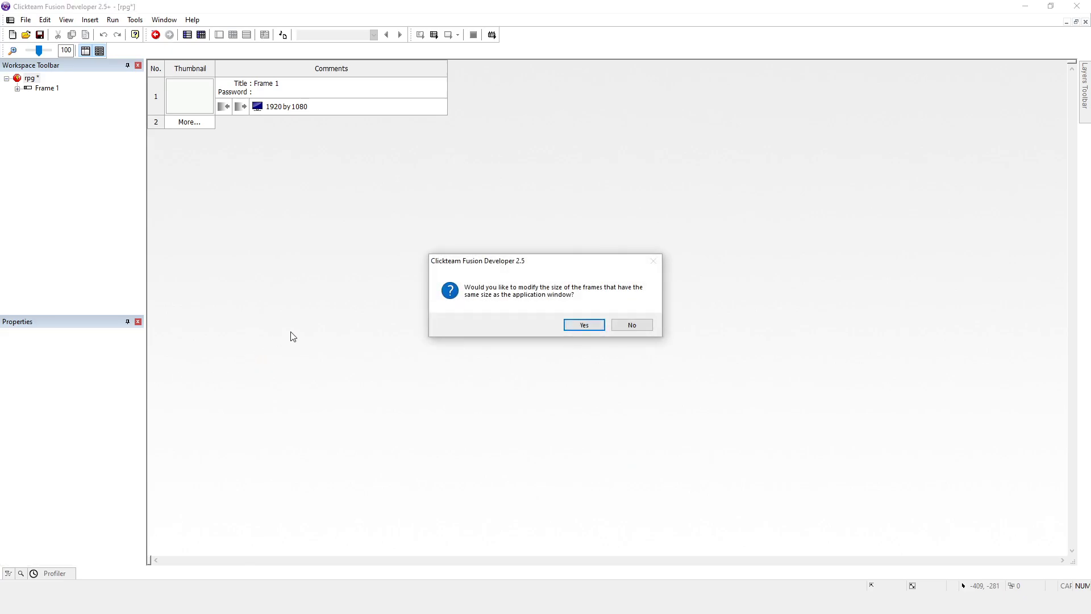
{"action": "left_click", "coordinate": [582, 327]}
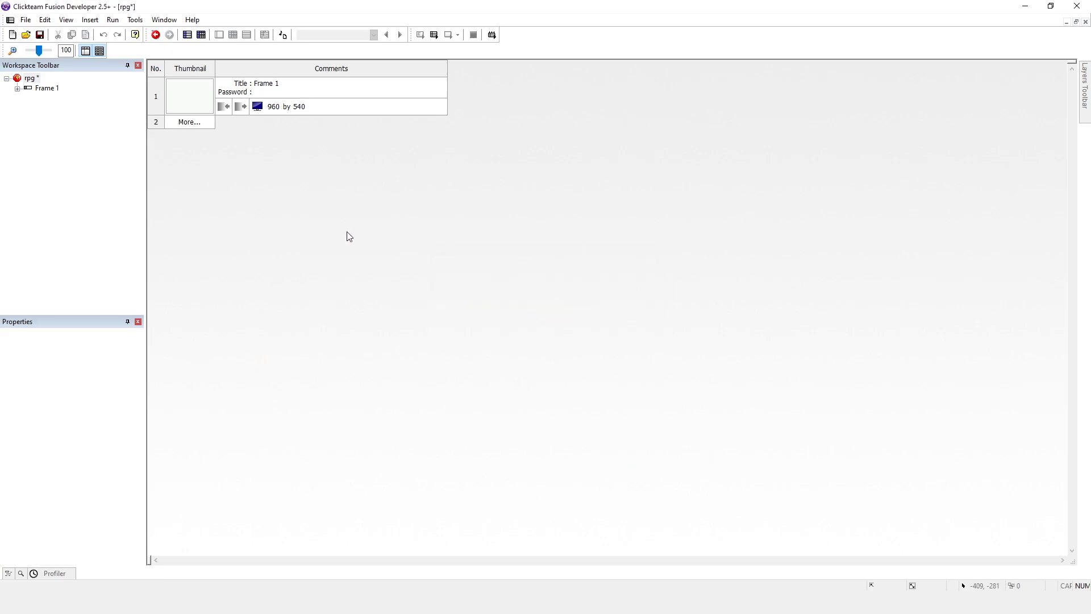
- Test-run the application, move the game window up-left and enlarge it, then stop it
{"action": "left_click", "coordinate": [113, 19]}
{"action": "left_click", "coordinate": [136, 49]}
{"action": "left_click_drag", "start_coordinate": [681, 157], "coordinate": [588, 124]}
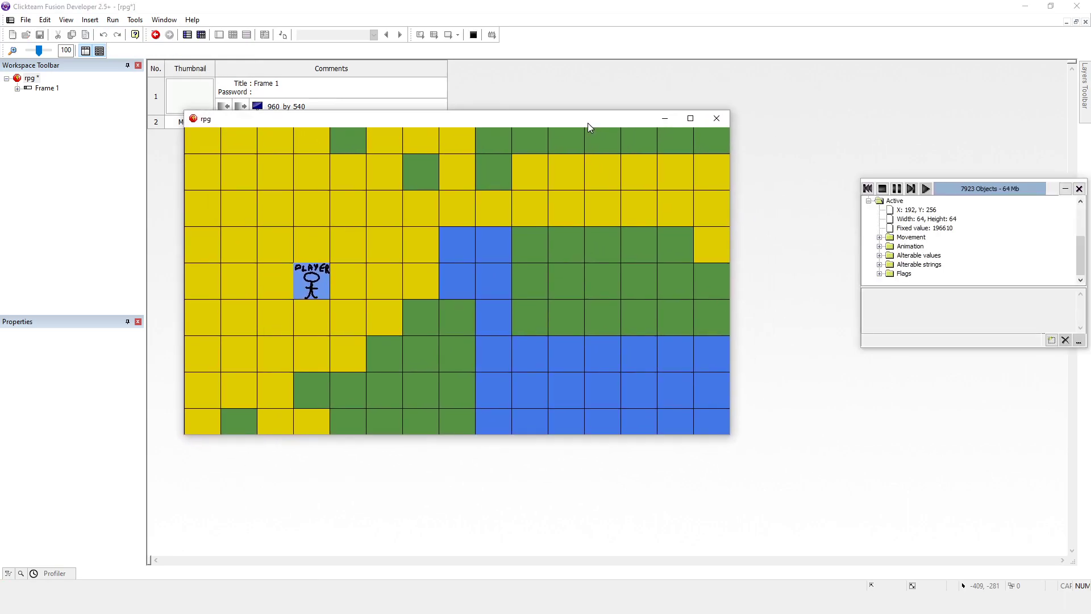
{"action": "left_click_drag", "start_coordinate": [727, 432], "coordinate": [906, 520]}
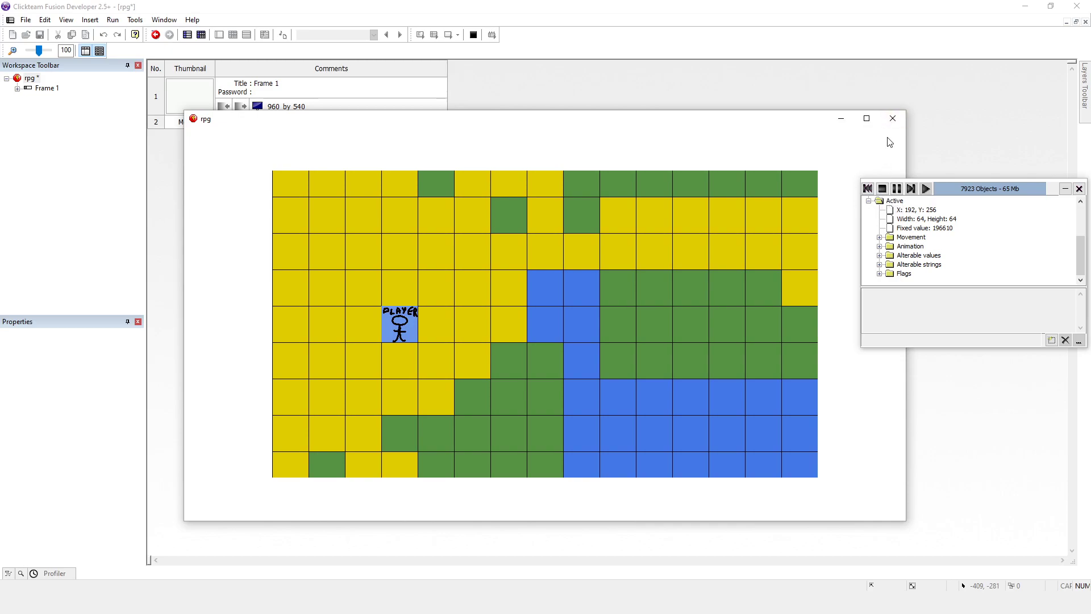
{"action": "left_click", "coordinate": [892, 119]}
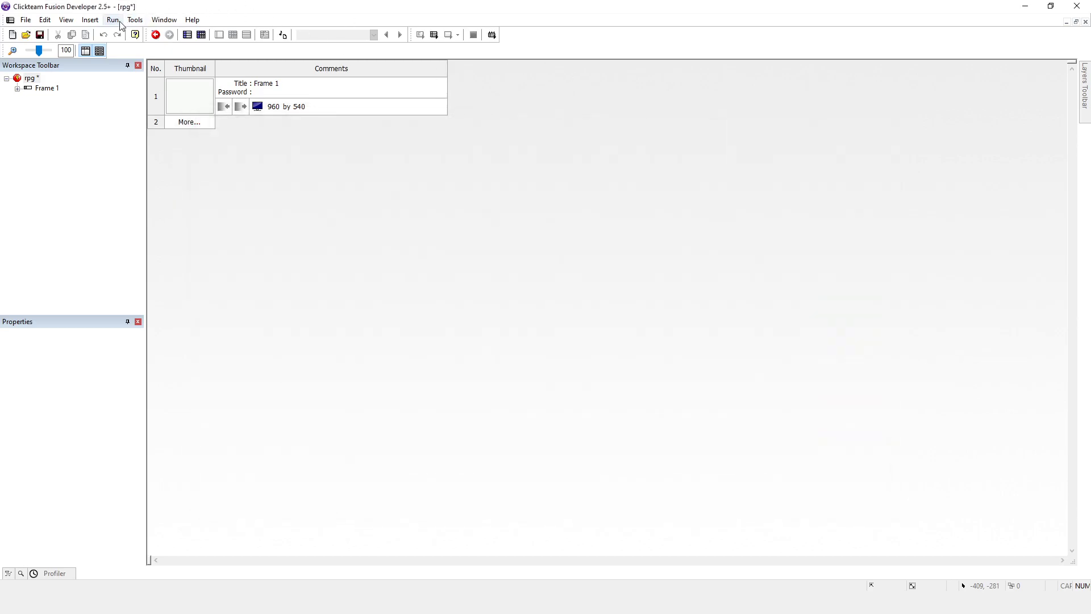
- Relaunch the game, enlarge its window to watch the map rescale, then shrink it much smaller
{"action": "left_click", "coordinate": [120, 23]}
{"action": "left_click", "coordinate": [123, 48]}
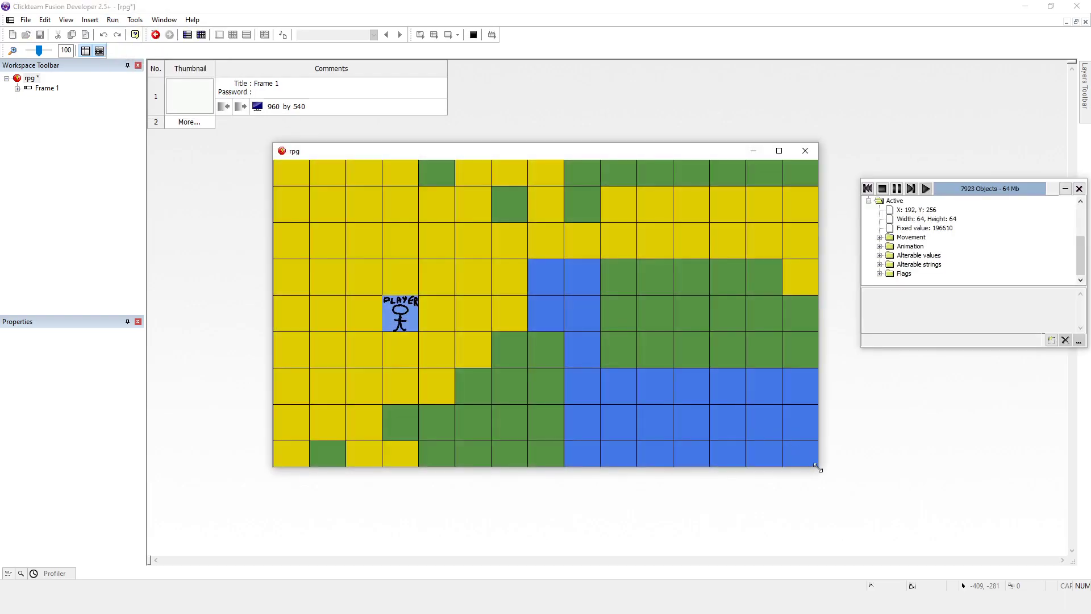
{"action": "left_click_drag", "start_coordinate": [818, 467], "coordinate": [926, 510]}
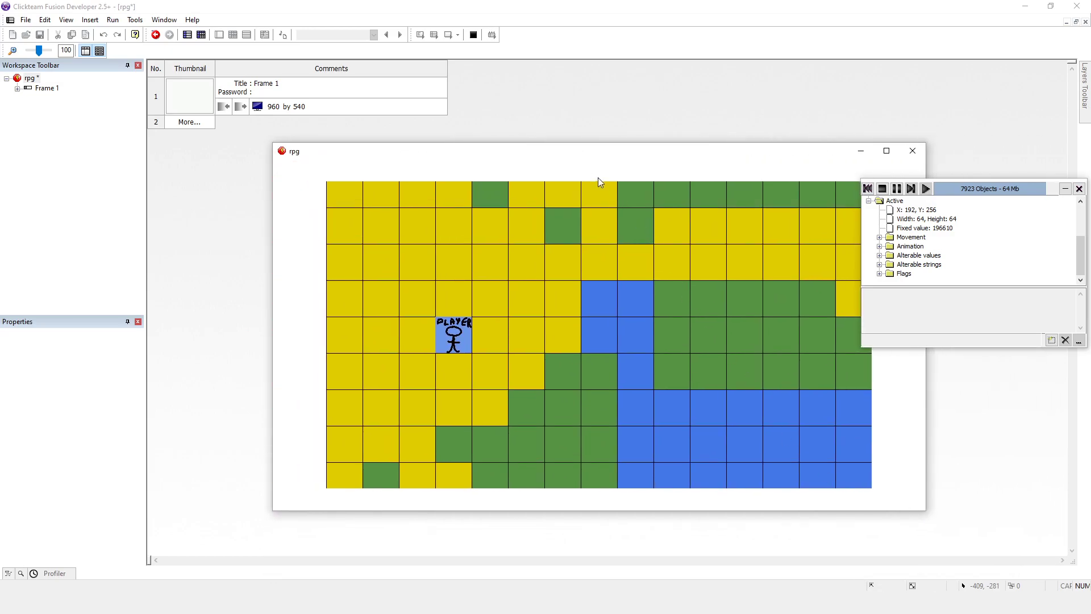
{"action": "left_click_drag", "start_coordinate": [923, 511], "coordinate": [792, 474]}
{"action": "left_click_drag", "start_coordinate": [615, 149], "coordinate": [414, 89]}
{"action": "left_click_drag", "start_coordinate": [602, 406], "coordinate": [252, 269]}
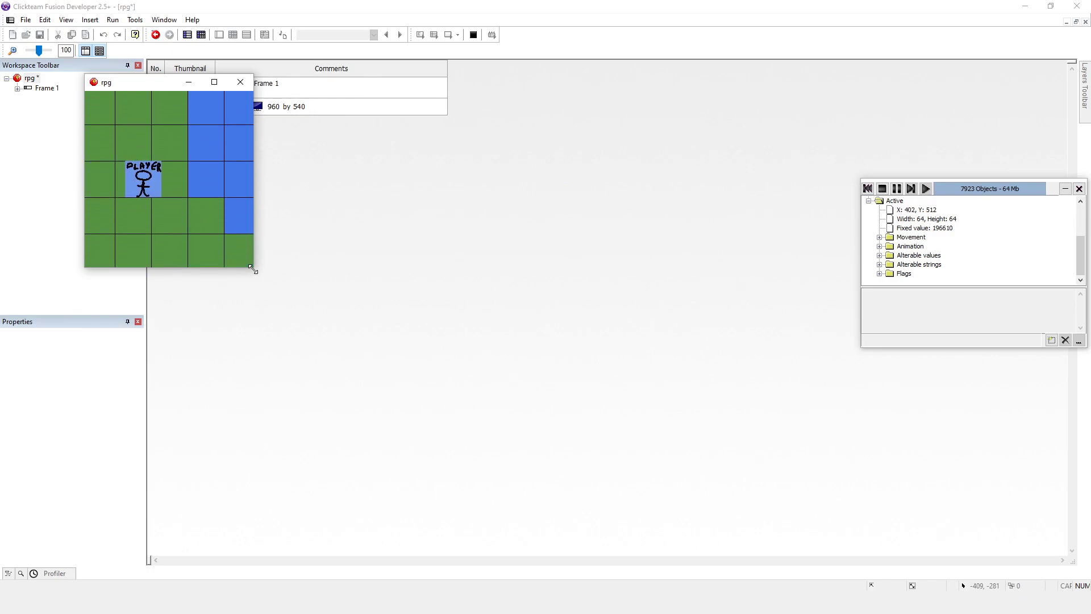
- Walk the player right and up while resizing the game window to show more tiles
{"action": "key", "text": "Right"}
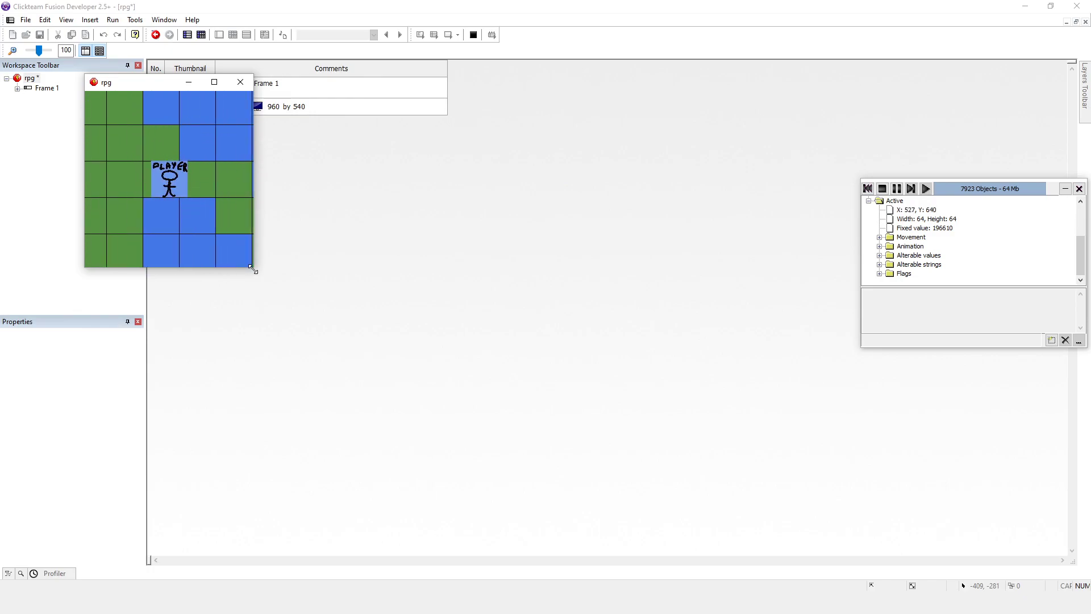
{"action": "left_click_drag", "start_coordinate": [253, 269], "coordinate": [453, 355]}
{"action": "key", "text": "Up"}
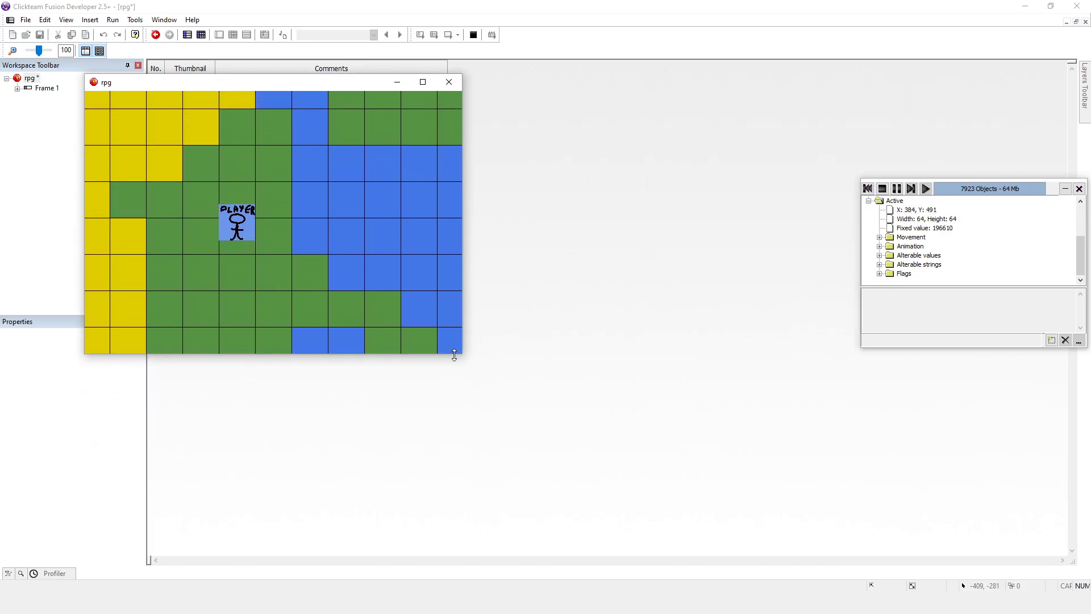
{"action": "left_click_drag", "start_coordinate": [459, 358], "coordinate": [734, 450]}
{"action": "key", "text": "Up"}
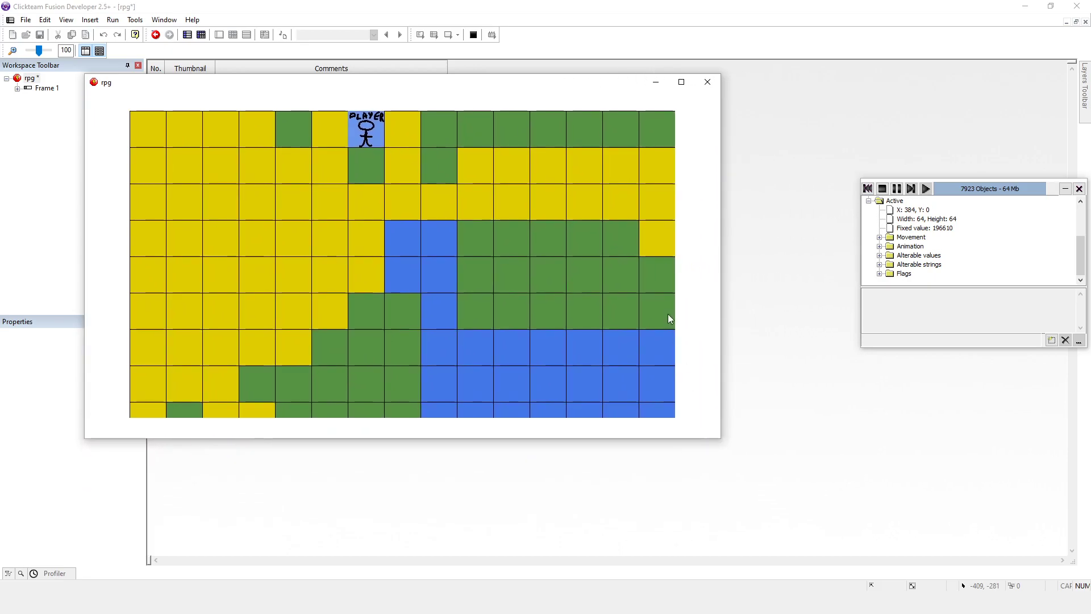
- Relaunch the game, move its window up-left, step the player one tile right, and adjust its width
{"action": "left_click", "coordinate": [722, 82]}
{"action": "left_click", "coordinate": [112, 20]}
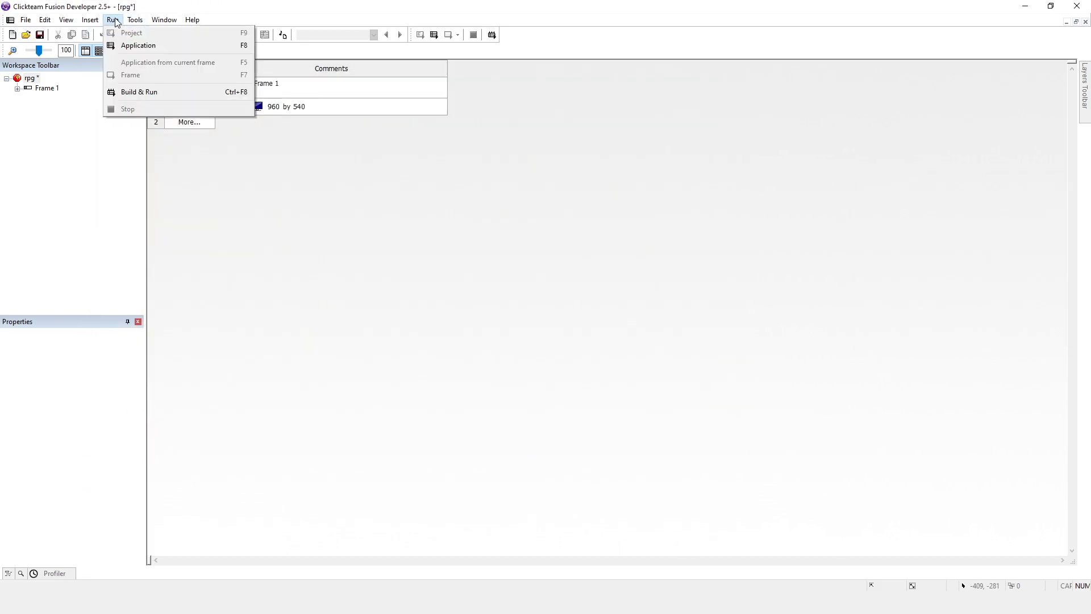
{"action": "left_click", "coordinate": [128, 45]}
{"action": "left_click_drag", "start_coordinate": [451, 149], "coordinate": [279, 114]}
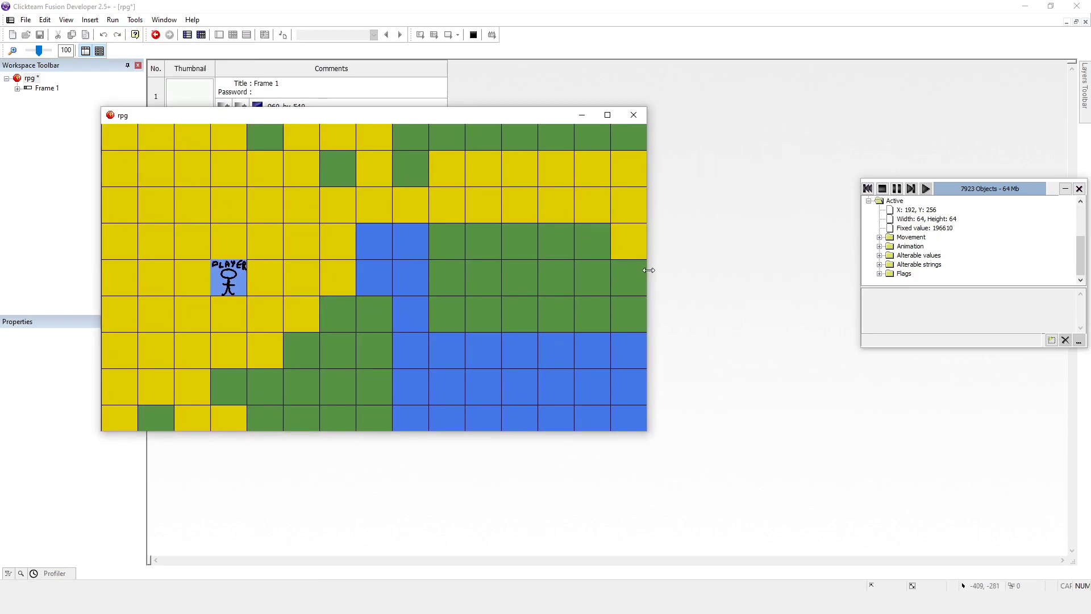
{"action": "key", "text": "Right"}
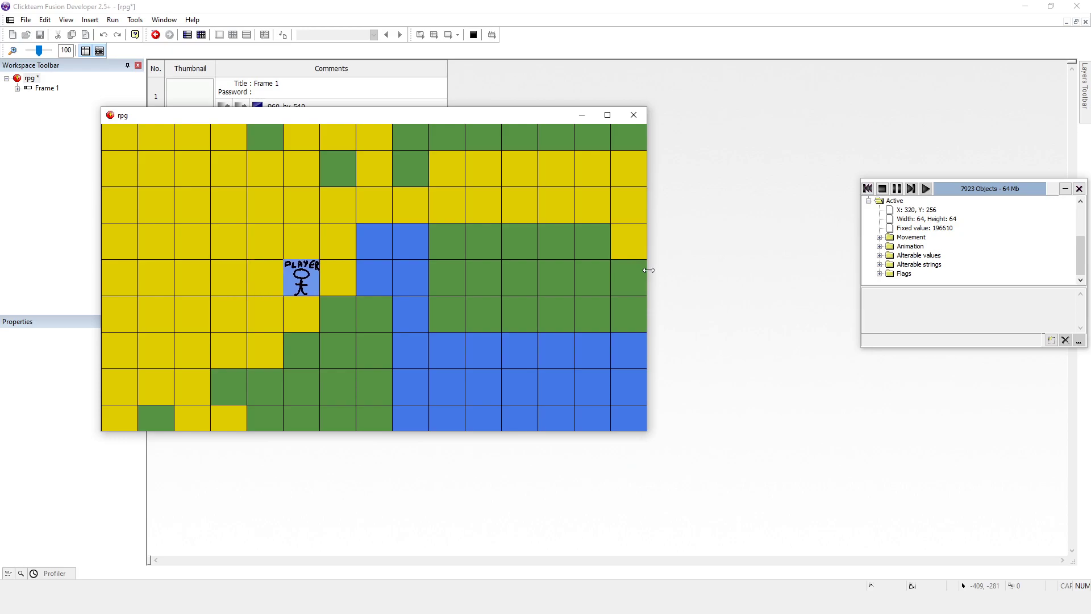
{"action": "mouse_move", "coordinate": [649, 270]}
{"action": "left_mouse_down"}
{"action": "mouse_move", "coordinate": [835, 270]}
{"action": "mouse_move", "coordinate": [649, 271]}
{"action": "left_mouse_up"}
{"action": "left_click_drag", "start_coordinate": [653, 433], "coordinate": [764, 399]}
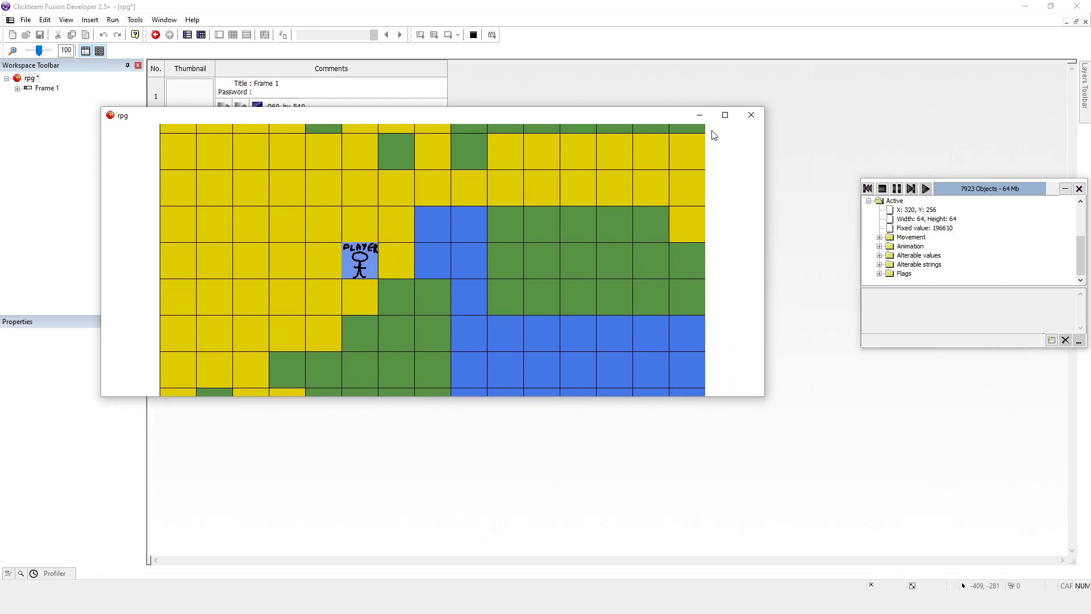
- Maximize the game window, restore and narrow it, then maximize it again
{"action": "left_click", "coordinate": [725, 115]}
{"action": "double_click", "coordinate": [542, 14]}
{"action": "left_click_drag", "start_coordinate": [763, 397], "coordinate": [648, 436]}
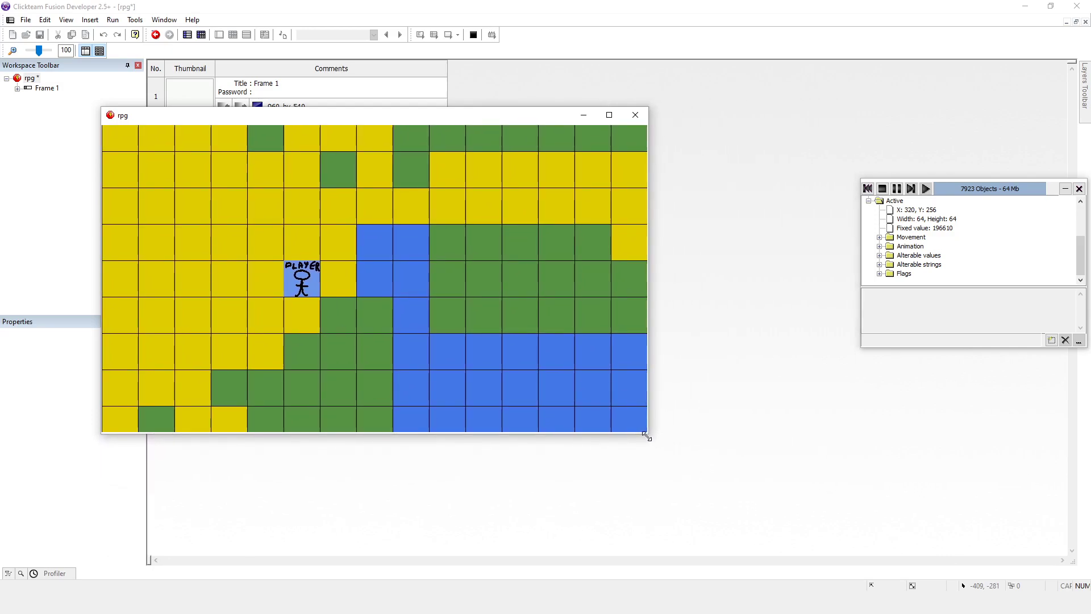
{"action": "left_click", "coordinate": [609, 115]}
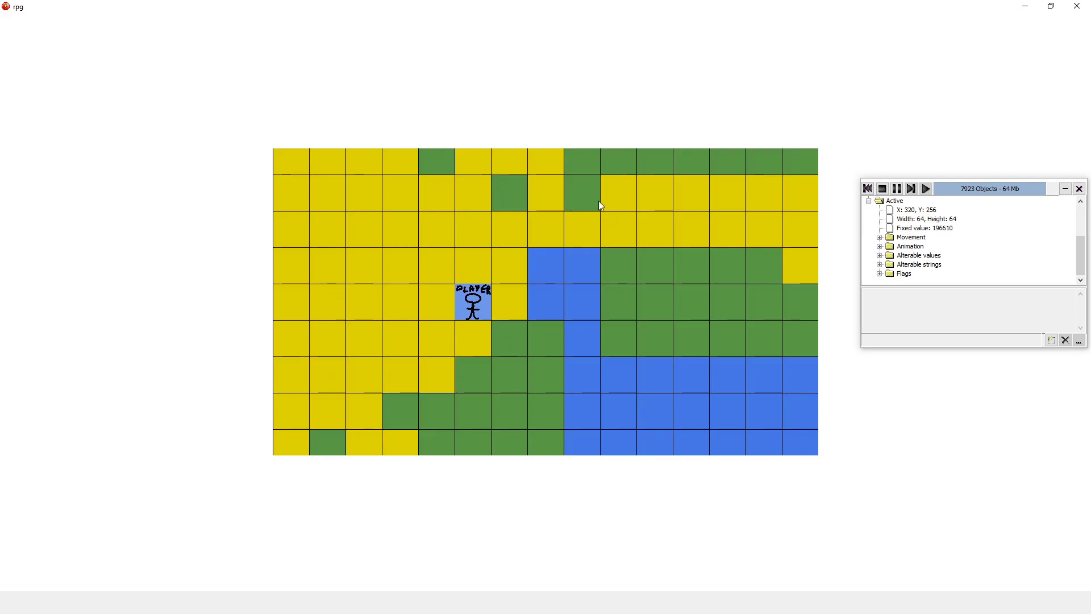
- Restore and reposition the game window, walk the player left and down to X 256, Y 384, and enlarge it
{"action": "double_click", "coordinate": [682, 6]}
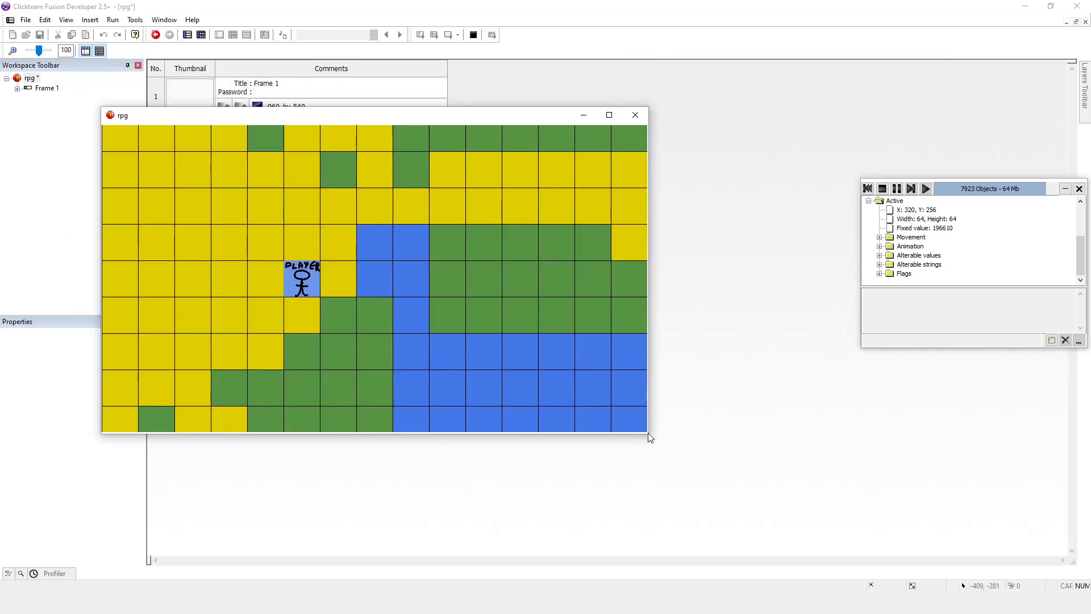
{"action": "left_click_drag", "start_coordinate": [648, 432], "coordinate": [653, 441]}
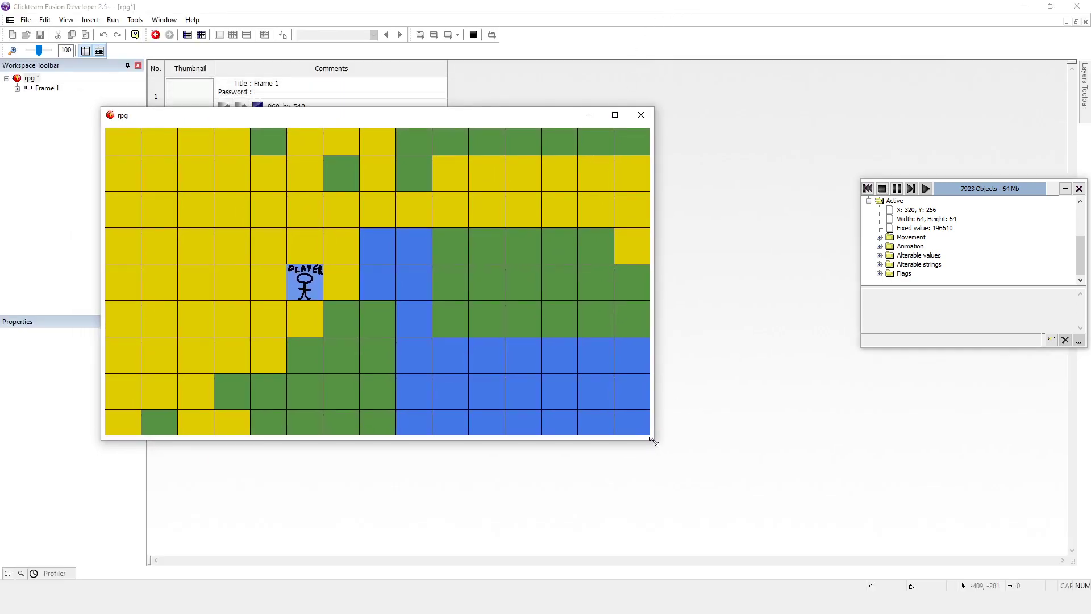
{"action": "left_click_drag", "start_coordinate": [462, 114], "coordinate": [607, 88]}
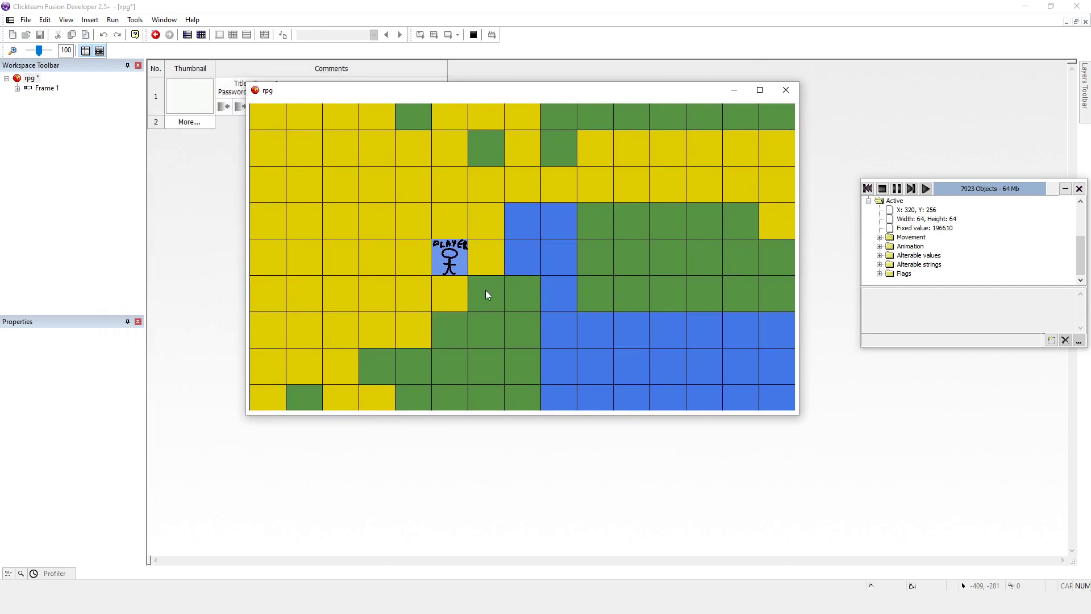
{"action": "key", "text": "Left"}
{"action": "key", "text": "Down"}
{"action": "key", "text": "Down"}
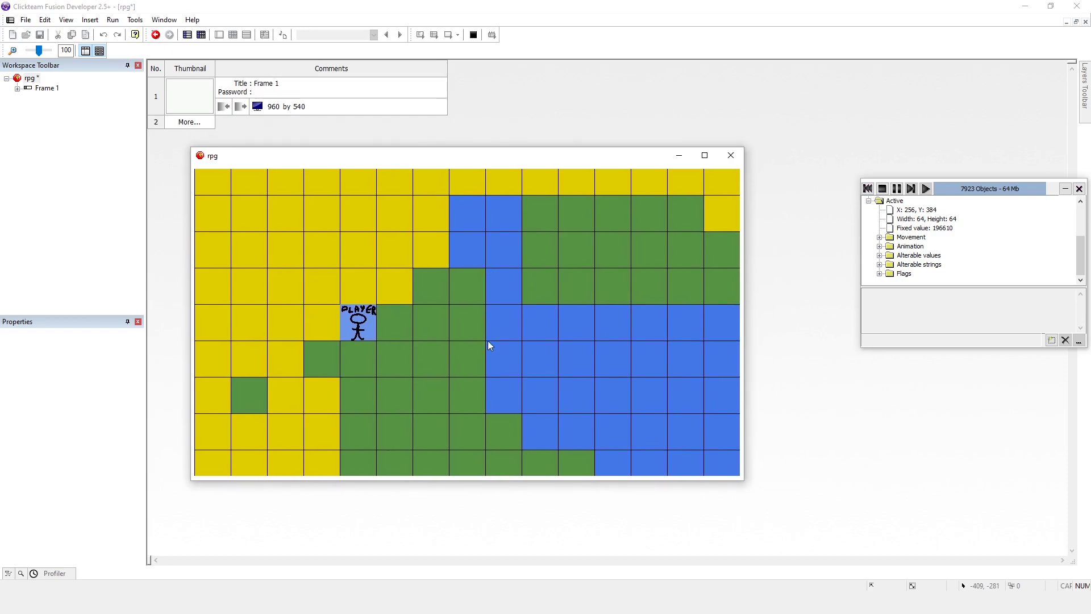
{"action": "left_click_drag", "start_coordinate": [742, 479], "coordinate": [703, 417]}
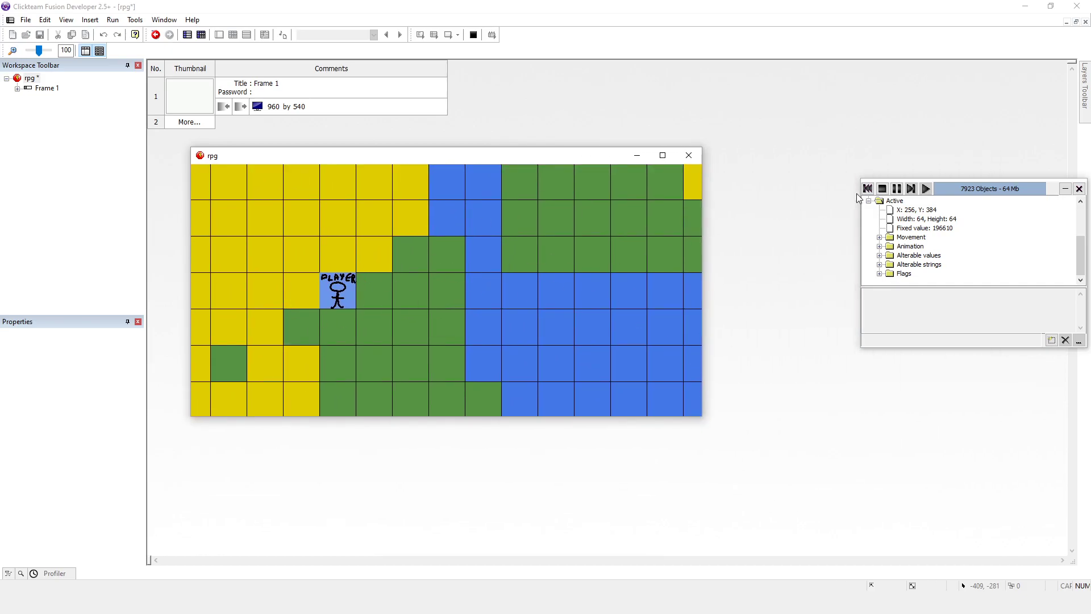